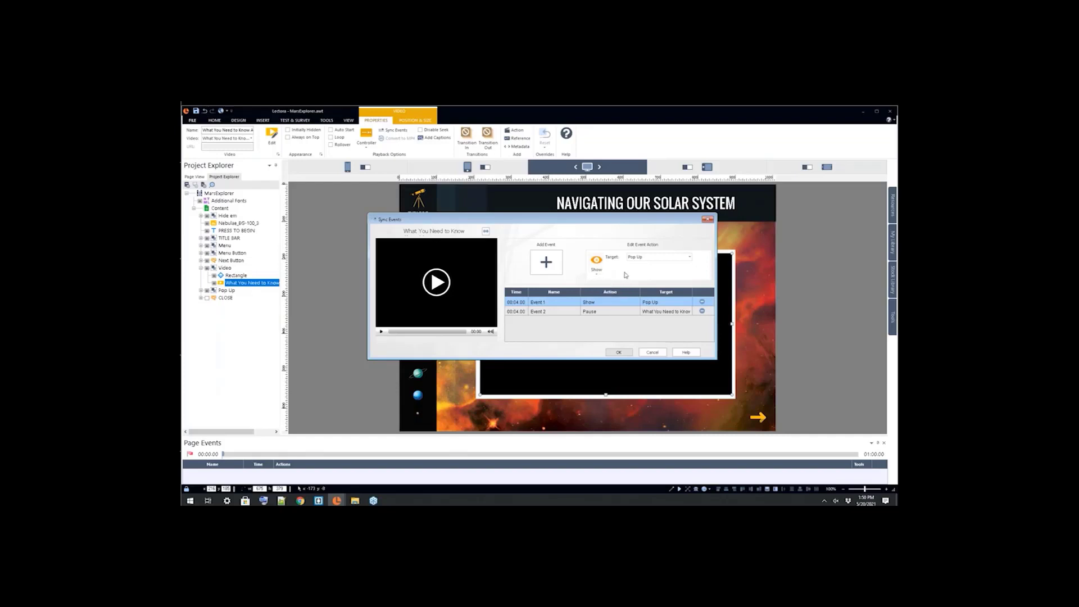
{"action": "left_click", "coordinate": [596, 274]}
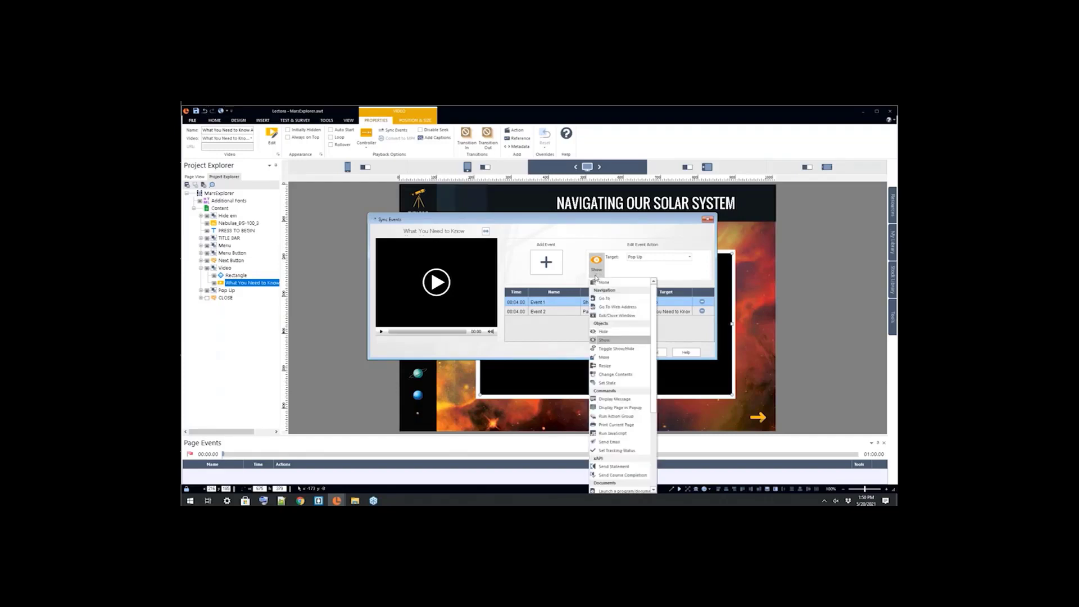
{"action": "left_click_drag", "start_coordinate": [653, 297], "coordinate": [674, 266]}
{"action": "left_click", "coordinate": [676, 264]}
{"action": "left_click", "coordinate": [689, 257]}
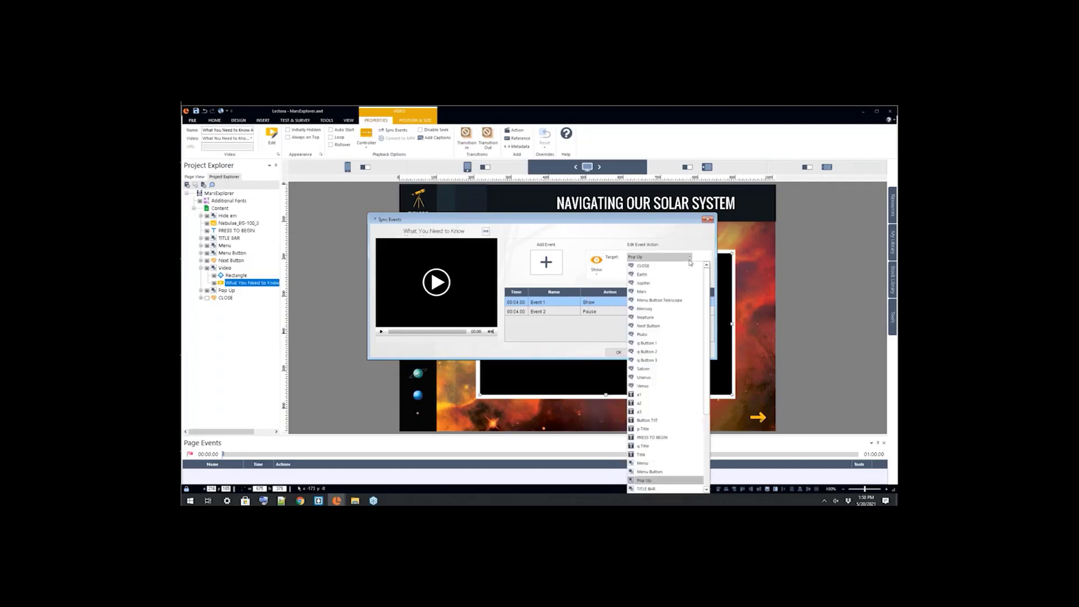
{"action": "left_click", "coordinate": [691, 253]}
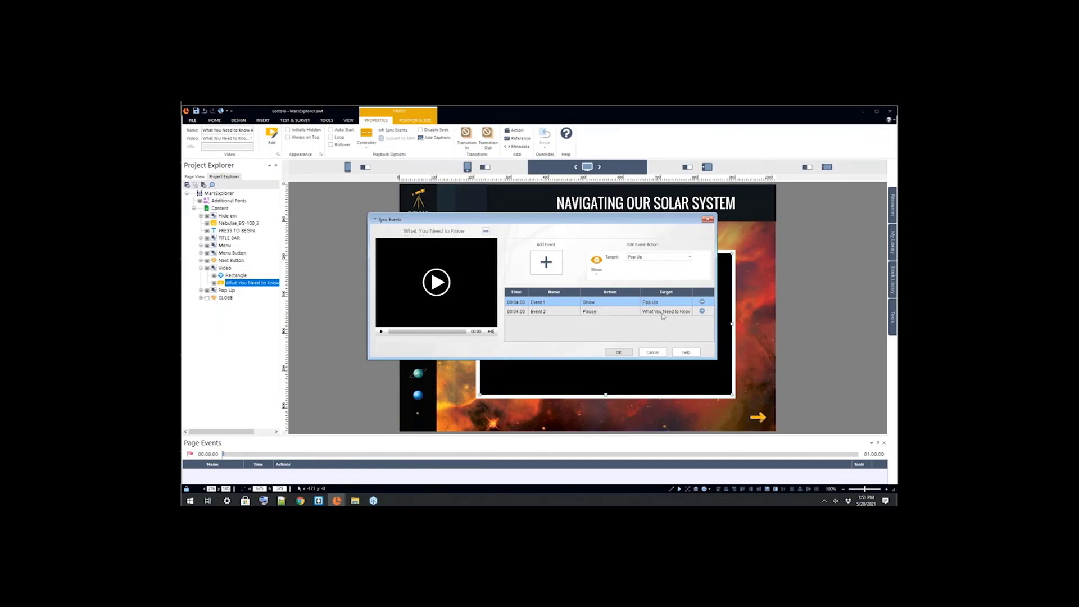
Step: Play the video preview to add a third sync event, pause playback, and set the event's time to 8.00 seconds
{"action": "left_click", "coordinate": [444, 281]}
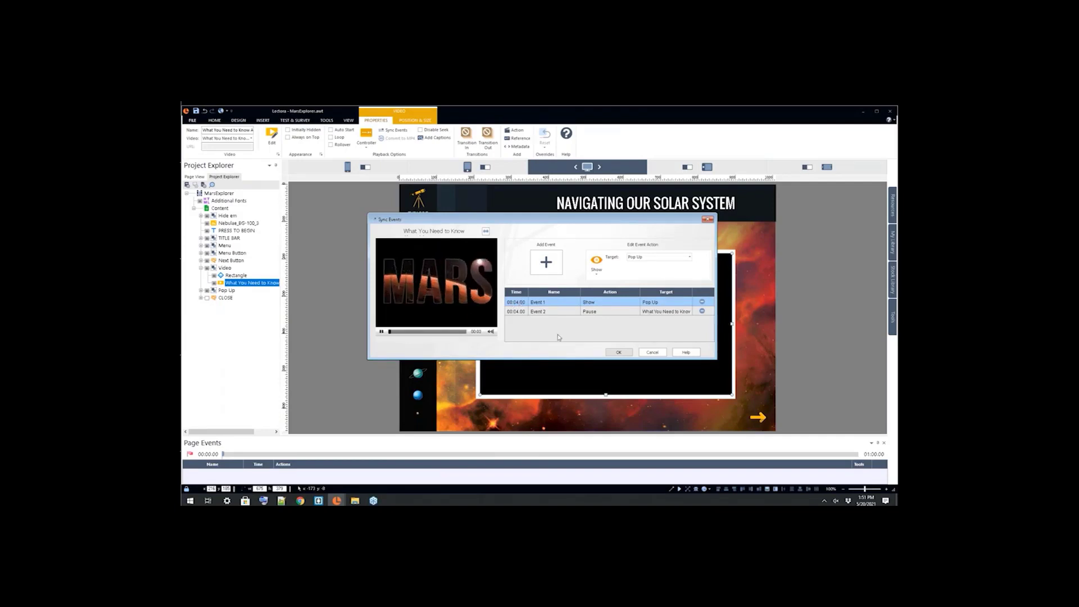
{"action": "left_click", "coordinate": [546, 263]}
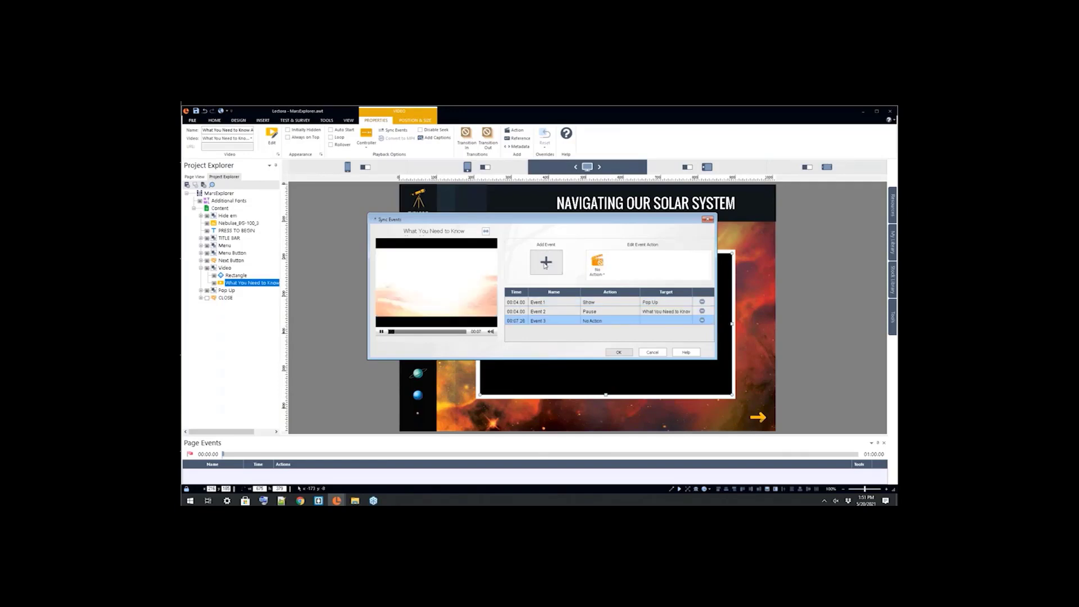
{"action": "left_click", "coordinate": [380, 332]}
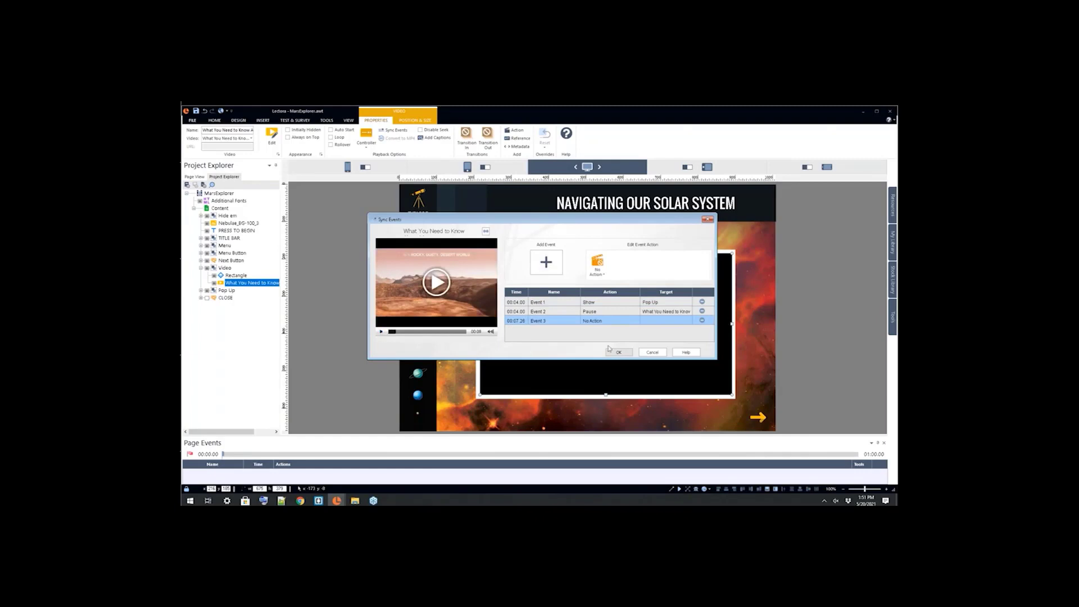
{"action": "left_click", "coordinate": [522, 324]}
{"action": "type", "text": "8.00"}
{"action": "key", "text": "Return"}
Step: Make the third event display the message "Howdy folks!"
{"action": "left_click", "coordinate": [599, 275]}
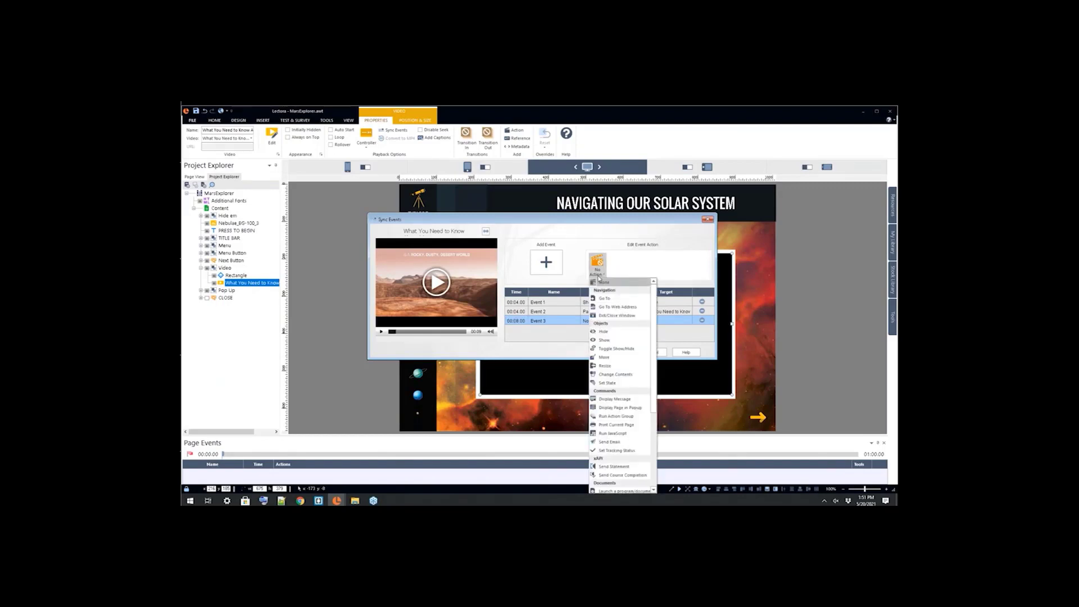
{"action": "left_click", "coordinate": [619, 399]}
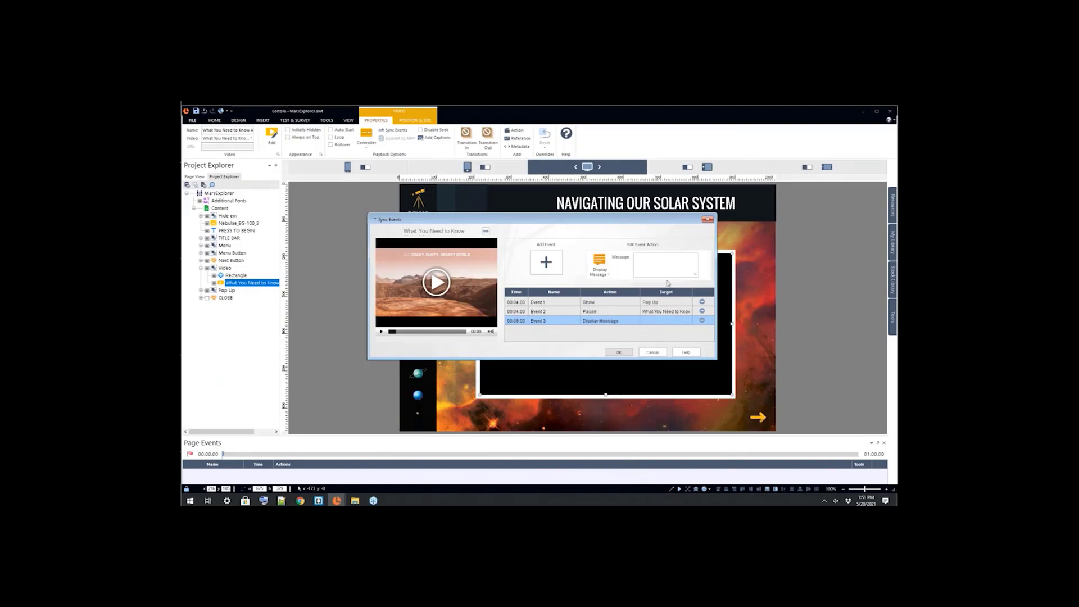
{"action": "left_click", "coordinate": [664, 267]}
{"action": "type", "text": "Howdy folks!"}
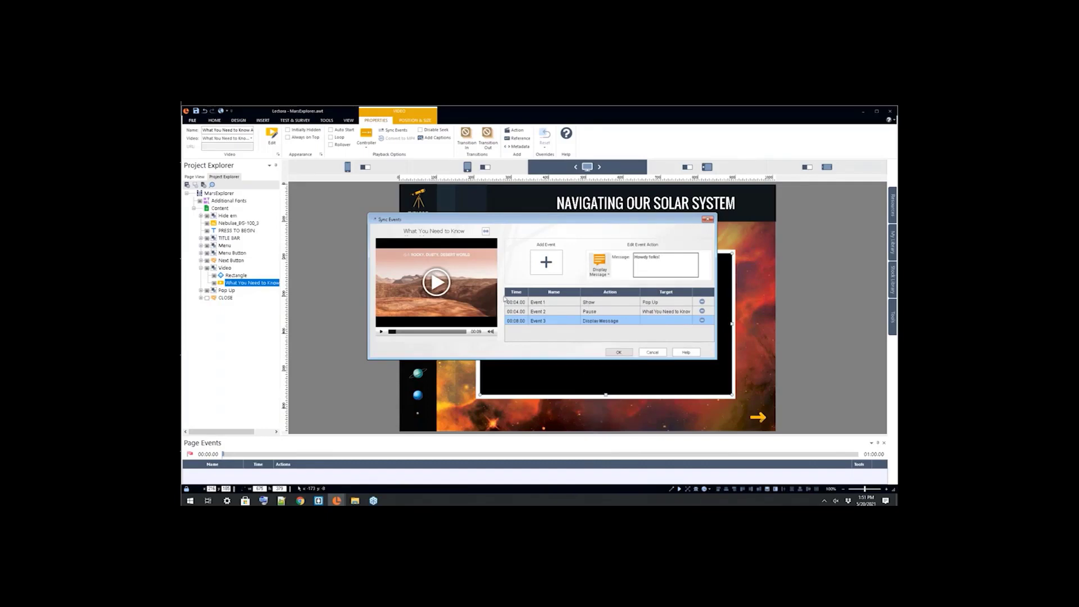
Step: Add a fourth sync event and set its time to 8.00 seconds
{"action": "left_click", "coordinate": [542, 271]}
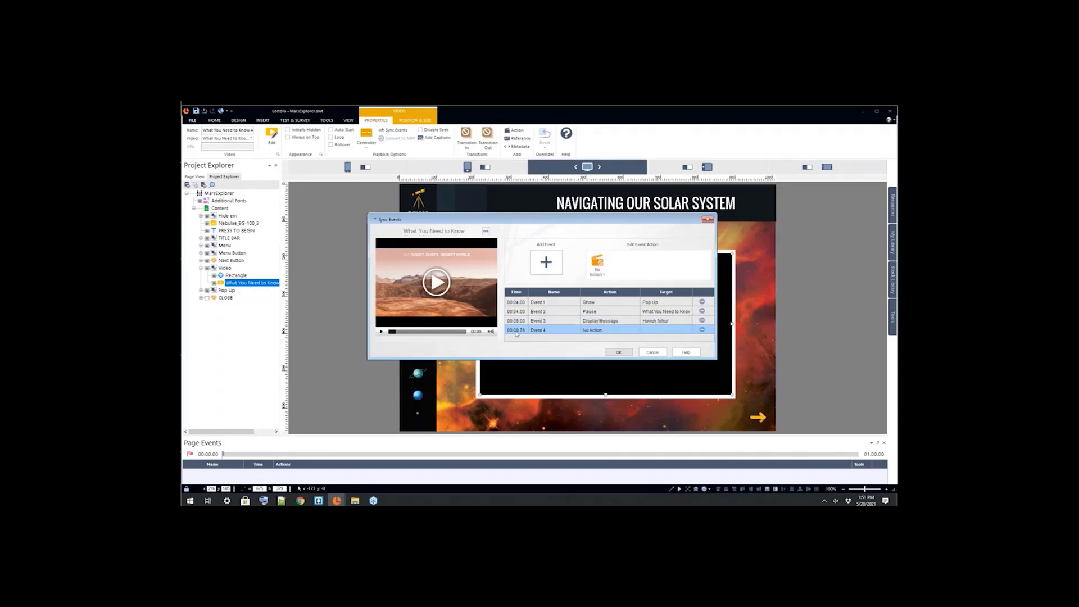
{"action": "left_click", "coordinate": [517, 334]}
{"action": "key", "text": "BackSpace"}
{"action": "type", "text": "8"}
{"action": "key", "text": "shift+Right"}
{"action": "key", "text": "shift+Right"}
{"action": "type", "text": "00"}
Step: Make the fourth event pause the video "What You Need to Know About Mars" and accept the sync events
{"action": "left_click", "coordinate": [599, 269]}
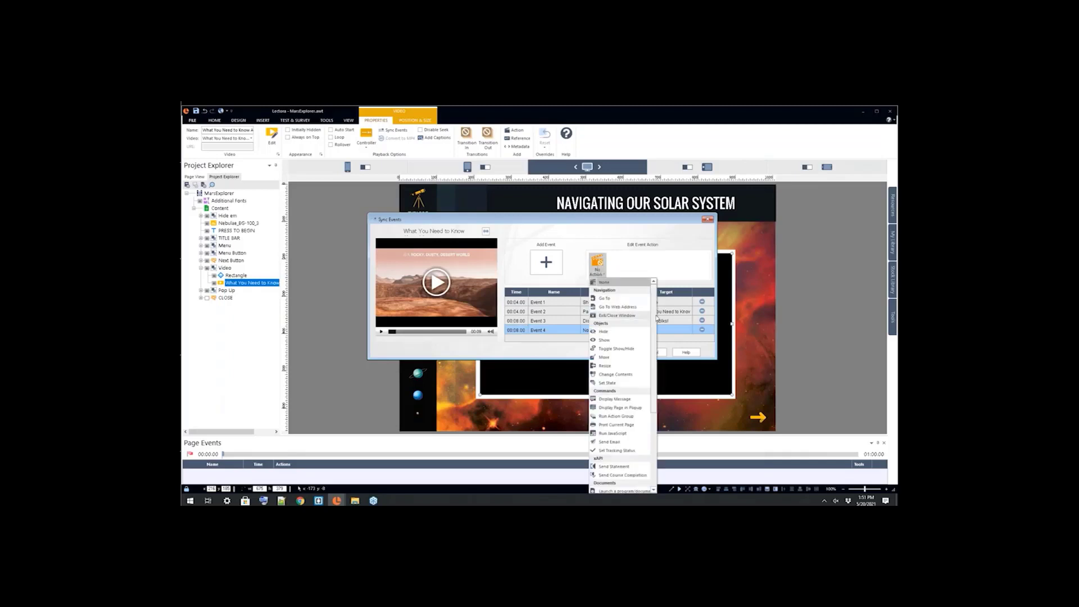
{"action": "left_click_drag", "start_coordinate": [654, 331], "coordinate": [660, 406]}
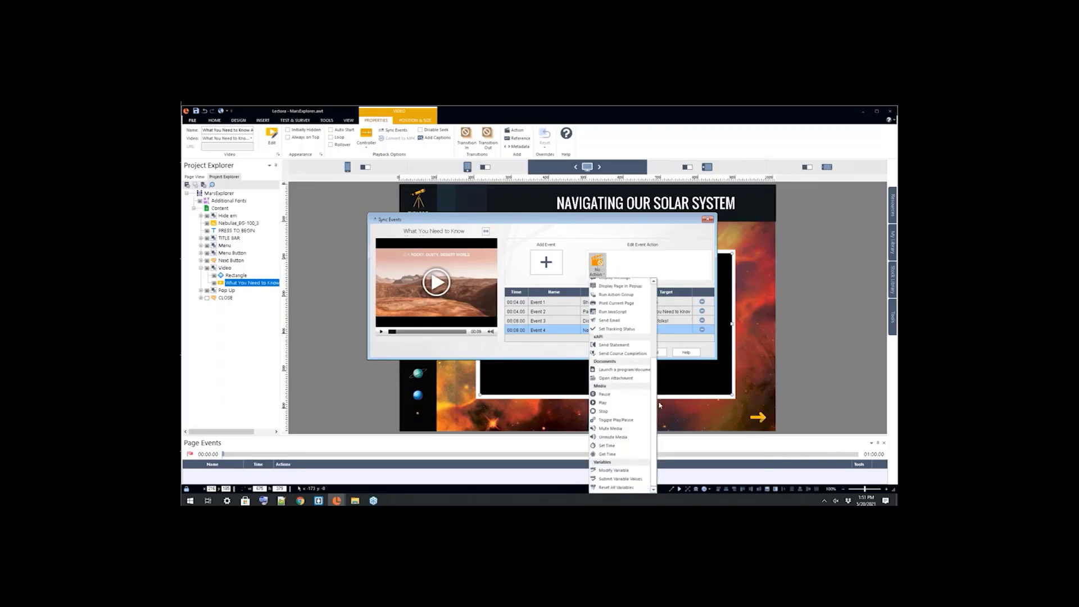
{"action": "left_click", "coordinate": [605, 394]}
{"action": "left_click", "coordinate": [690, 257]}
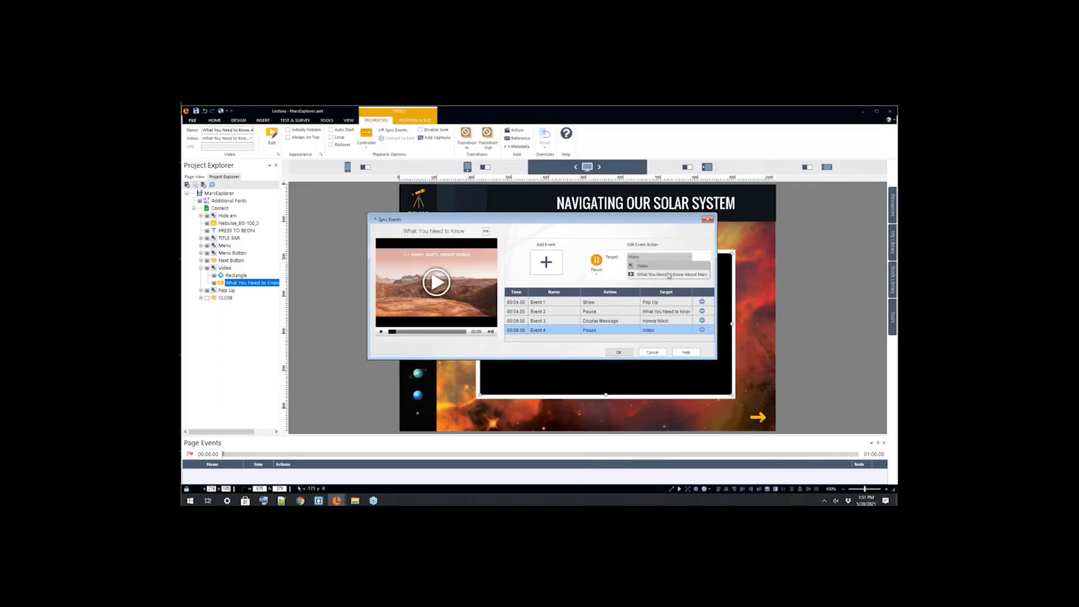
{"action": "left_click", "coordinate": [669, 275]}
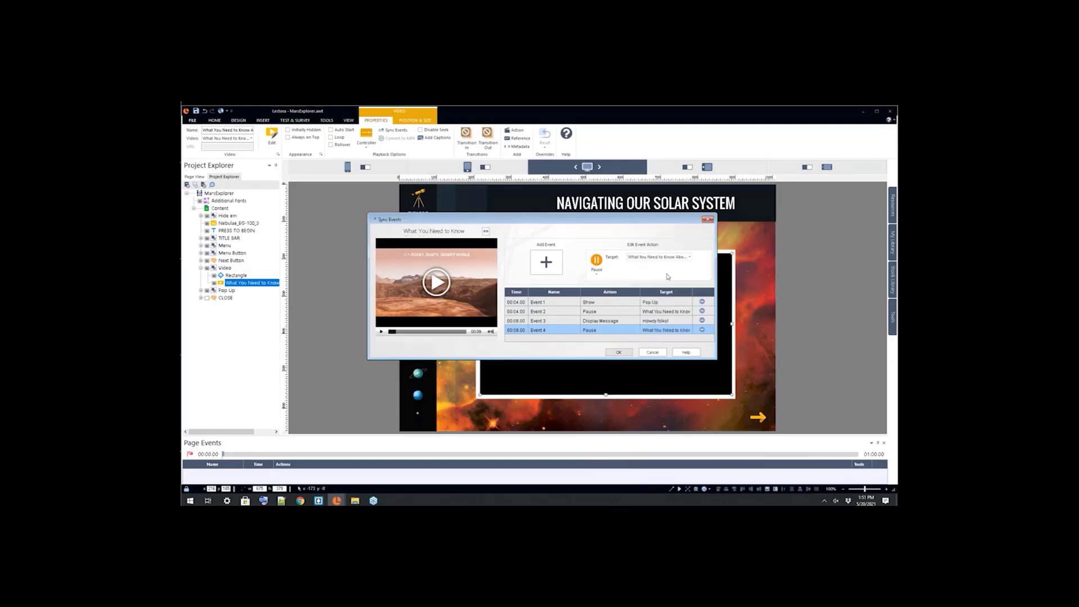
{"action": "left_click", "coordinate": [619, 353]}
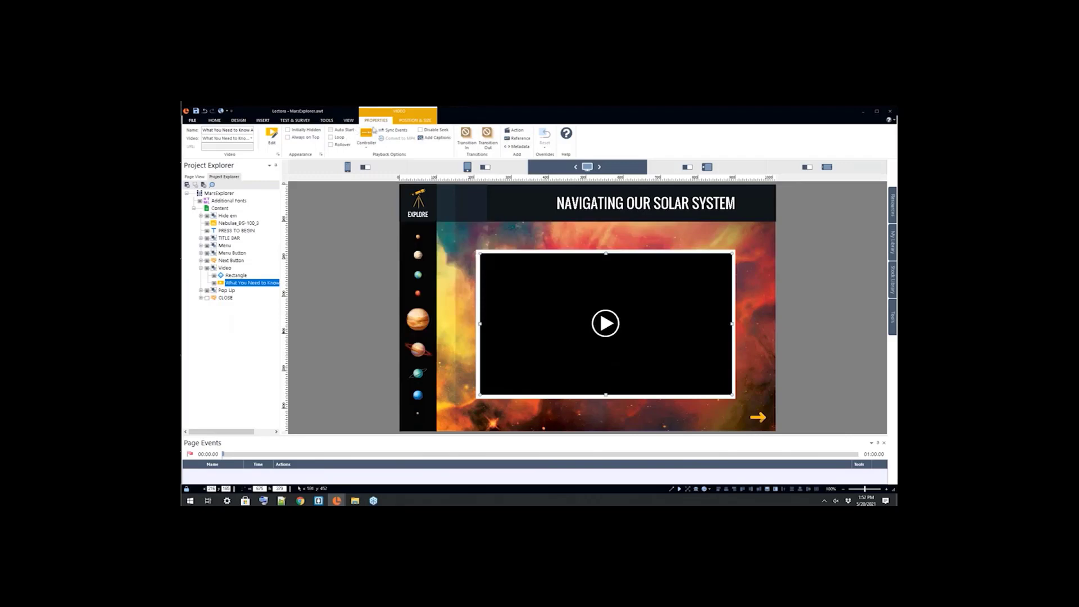
Step: Preview the course and open the Mars video through the Explore menu
{"action": "left_click", "coordinate": [348, 121]}
{"action": "left_click", "coordinate": [225, 136]}
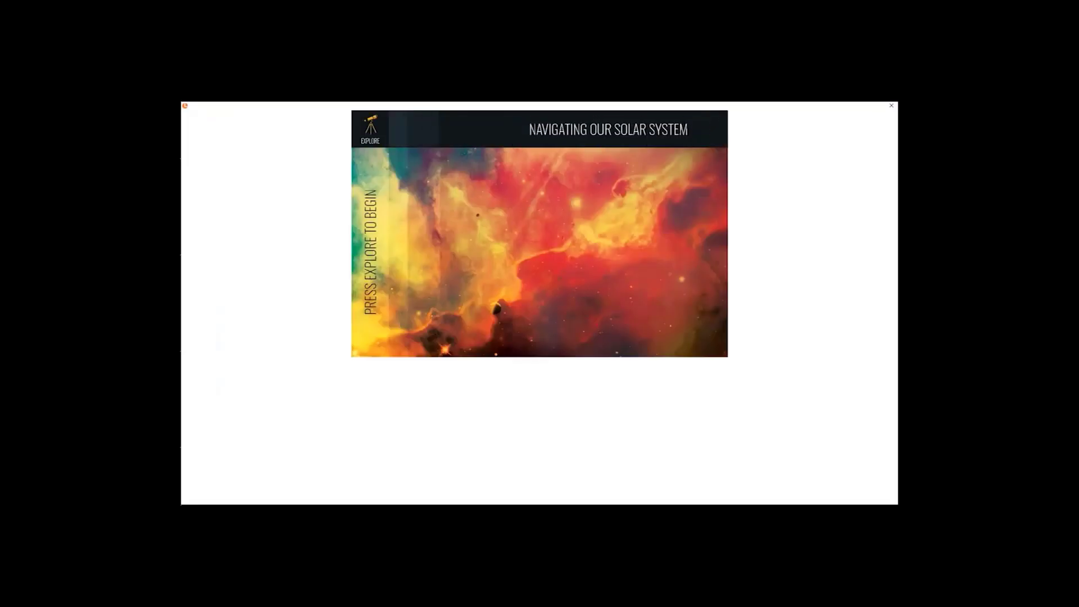
{"action": "left_click", "coordinate": [382, 134]}
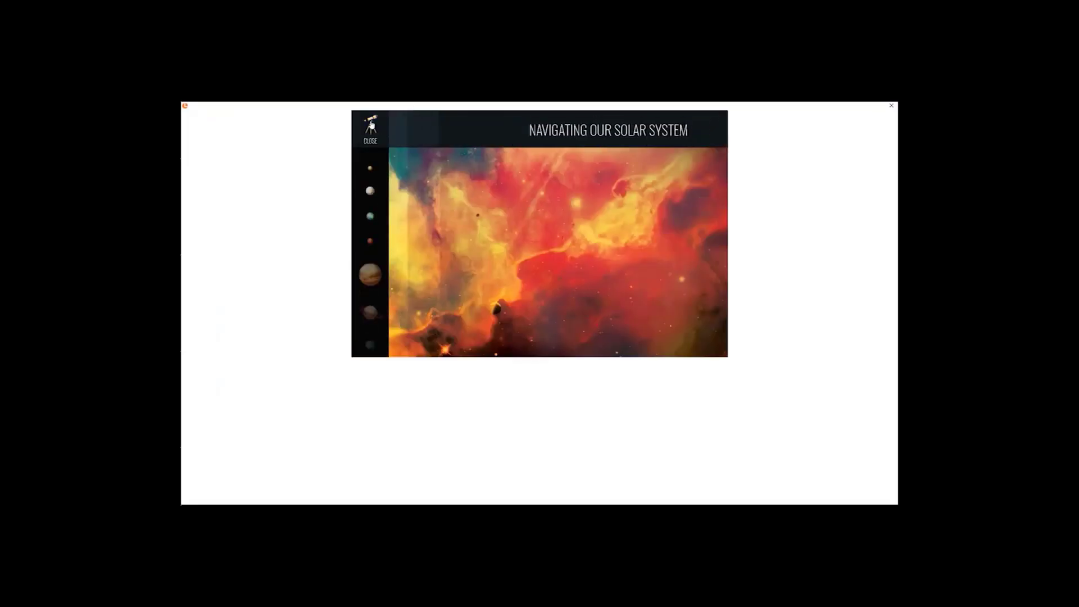
{"action": "left_click", "coordinate": [370, 220]}
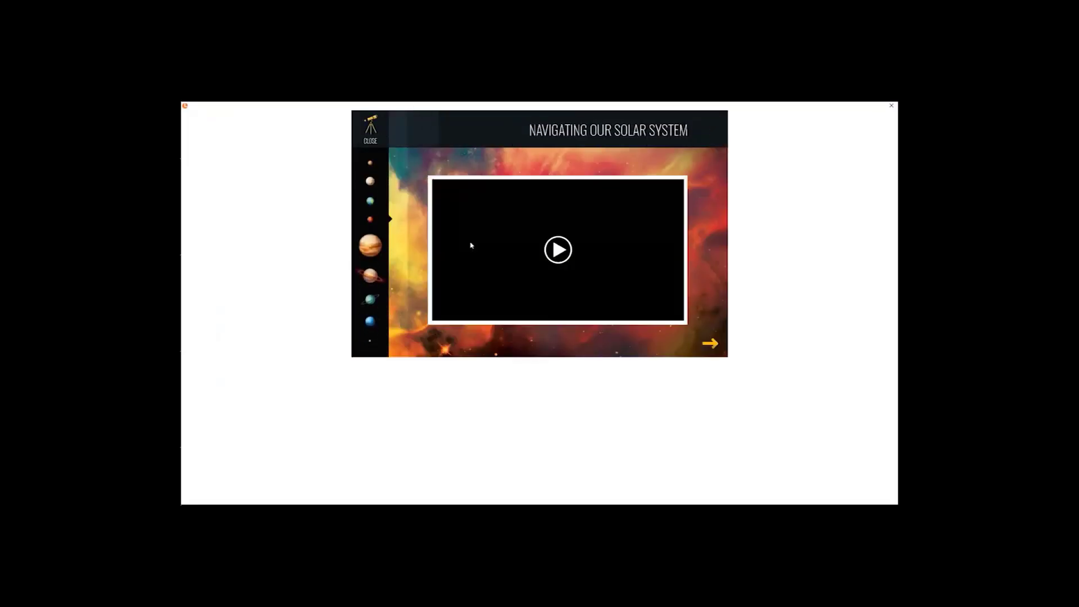
Step: Play the Mars video, answer the pop-up question with the first option, and dismiss the feedback and the timed message
{"action": "left_click", "coordinate": [558, 249]}
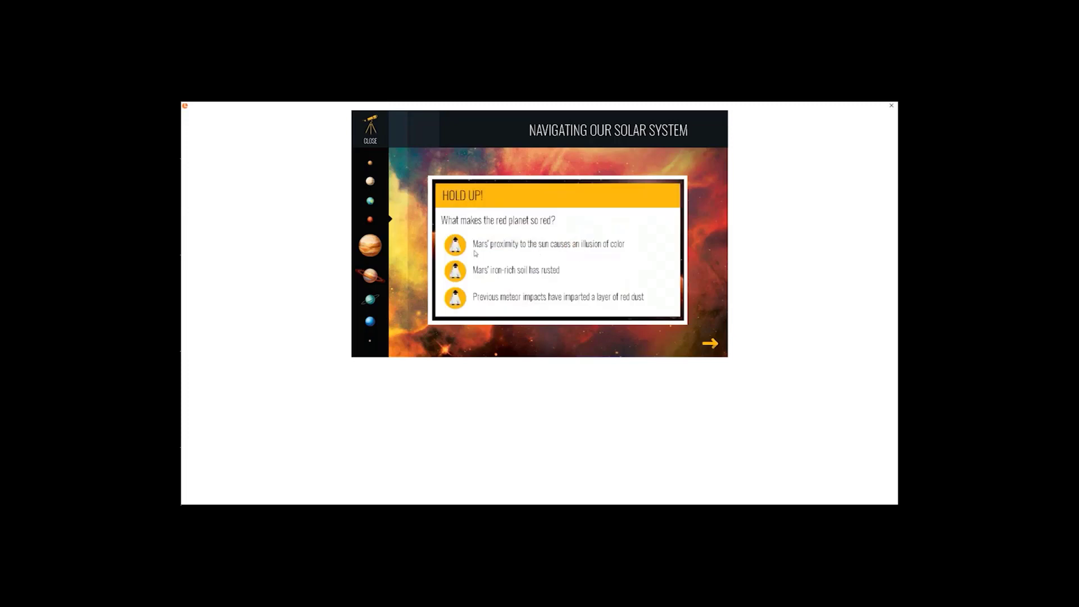
{"action": "left_click", "coordinate": [455, 245]}
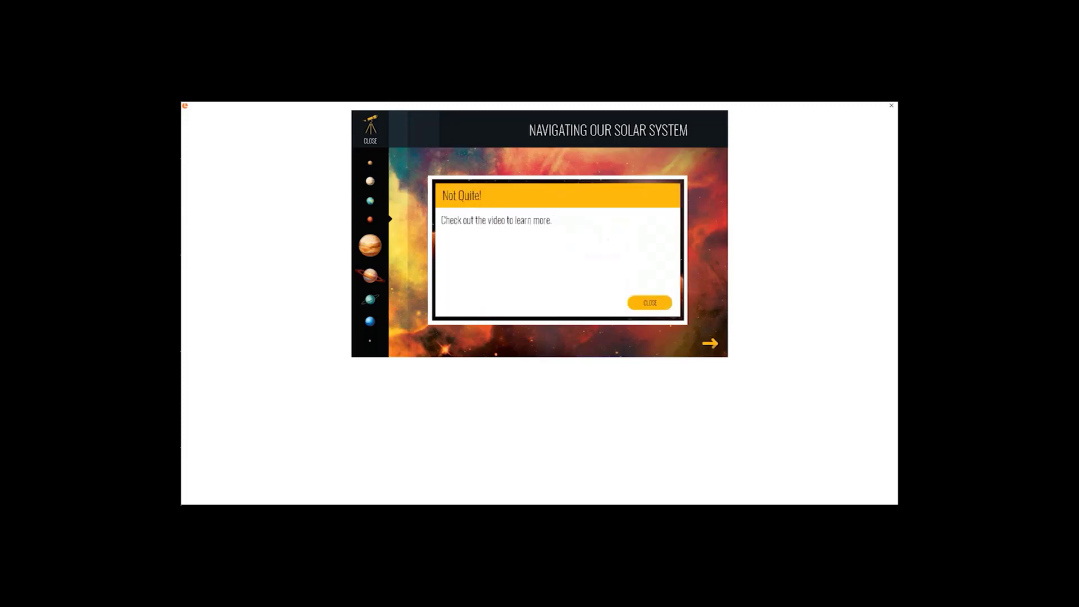
{"action": "left_click", "coordinate": [652, 304]}
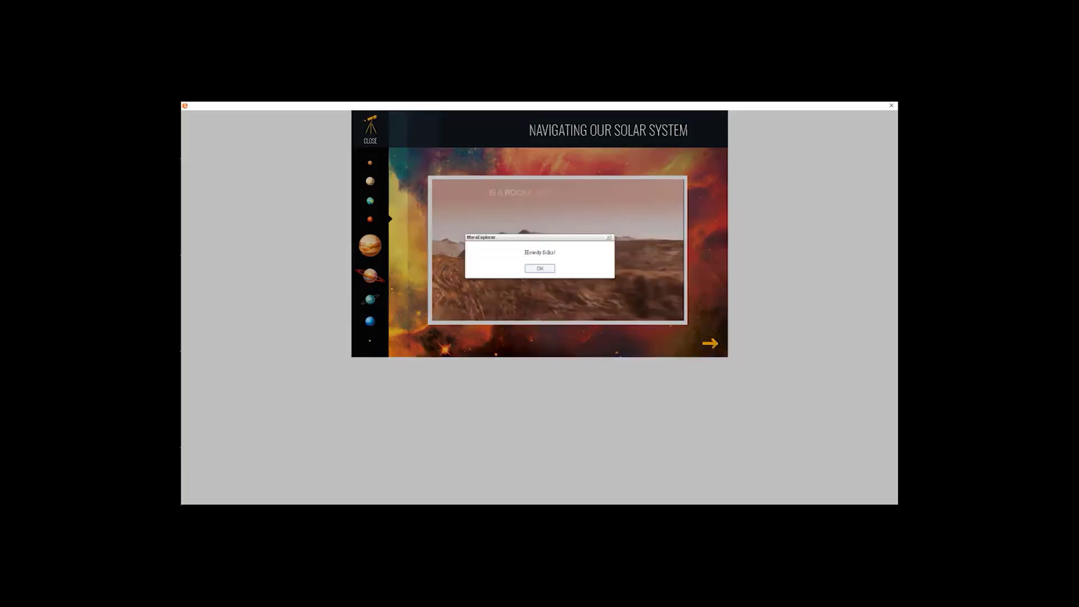
{"action": "left_click", "coordinate": [540, 268]}
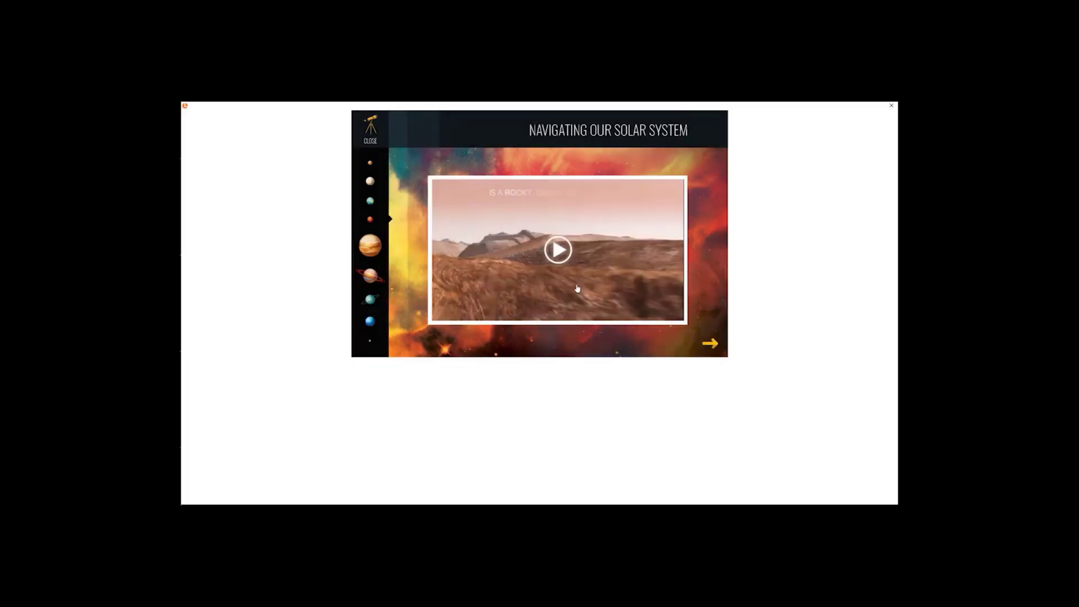